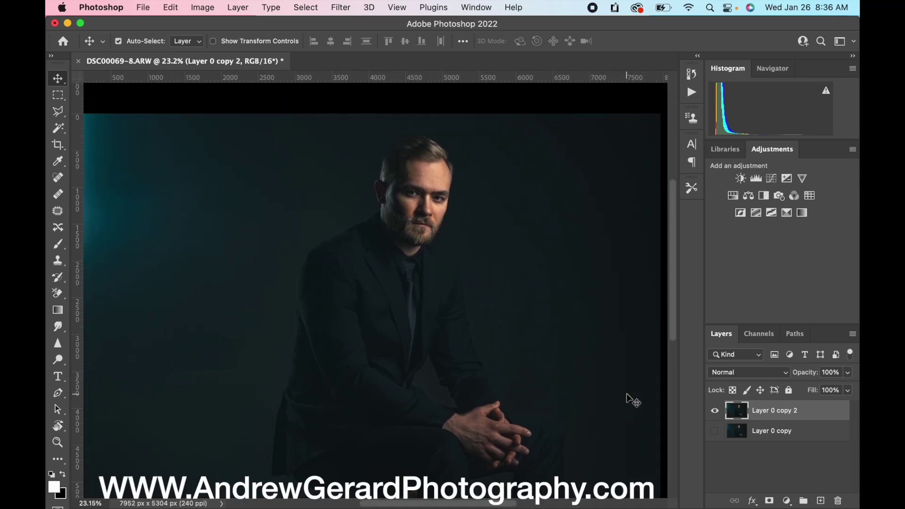
# Step: Apply Retouch4me Heal to Layer 0 copy 2 after checking the Sensitivity mask at 150
pyautogui.scroll(-2, 631, 400)
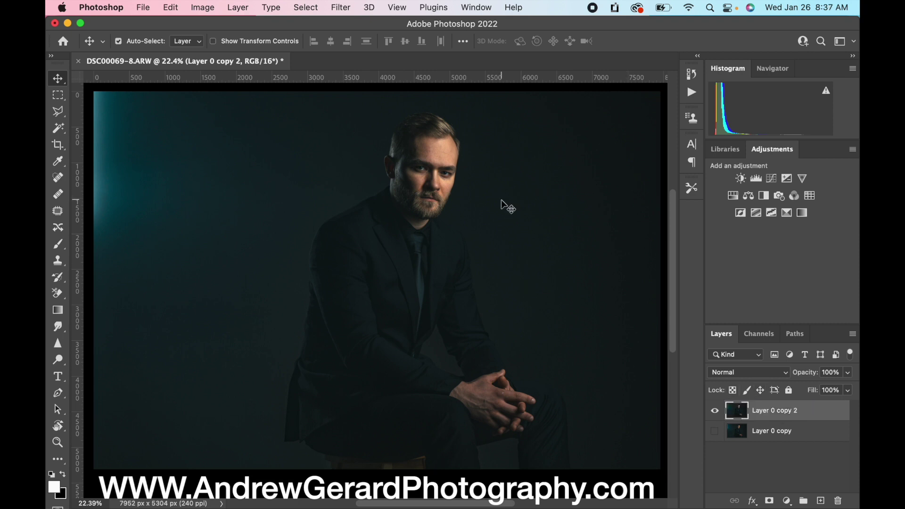
pyautogui.click(66, 98)
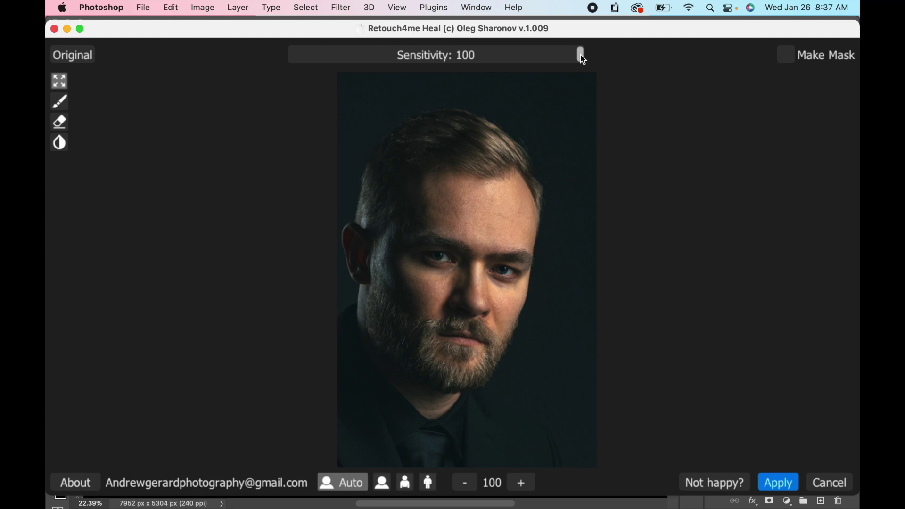
pyautogui.moveTo(583, 58); pyautogui.dragTo(580, 57)
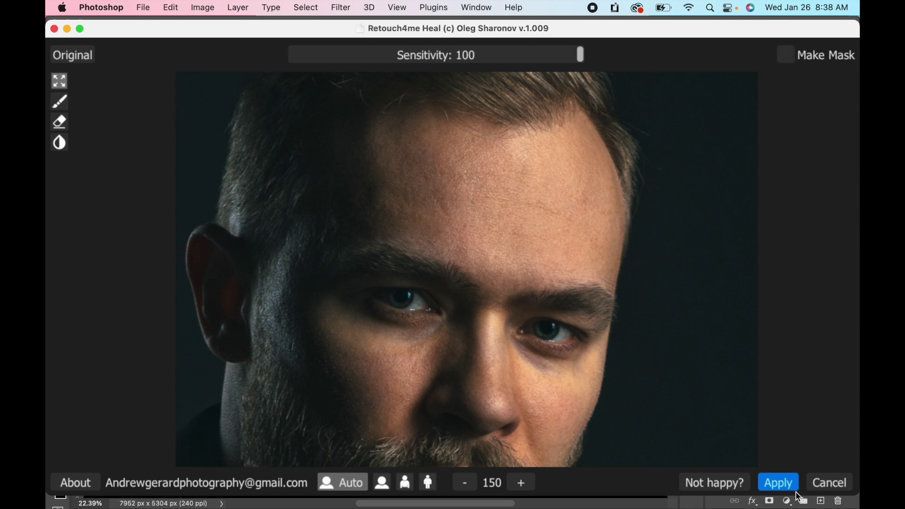
pyautogui.click(780, 486)
pyautogui.click(341, 7)
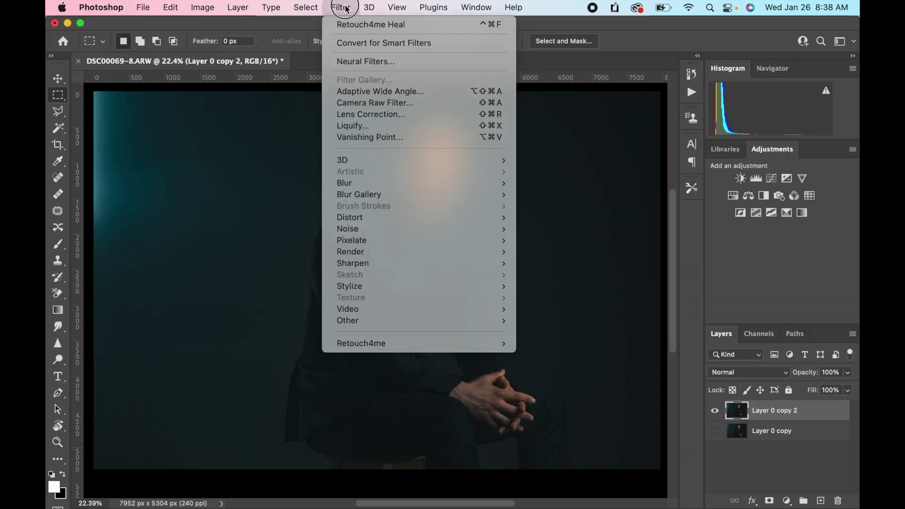
pyautogui.moveTo(357, 344)
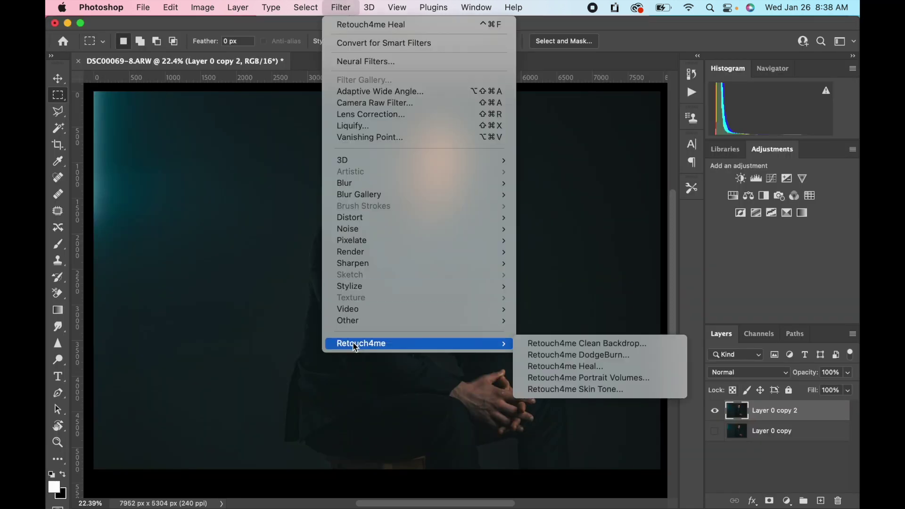
pyautogui.click(617, 351)
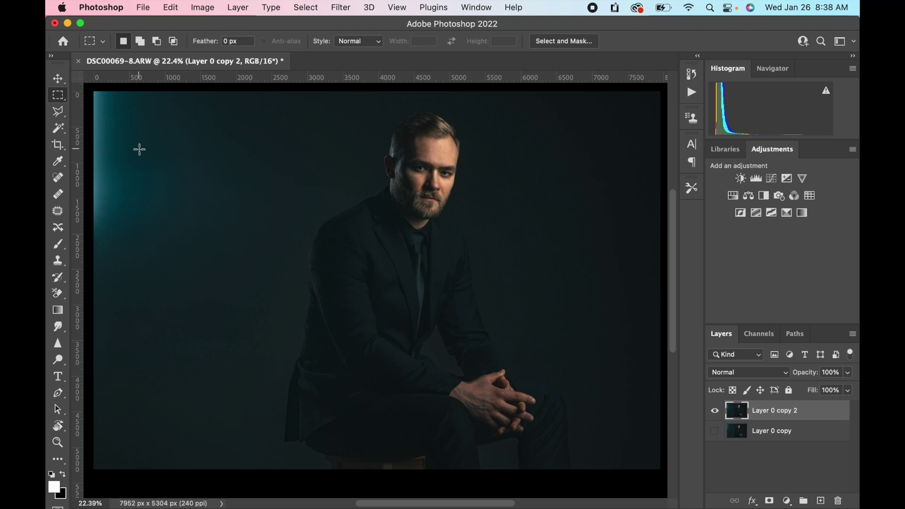
pyautogui.scroll(5, 198, 176)
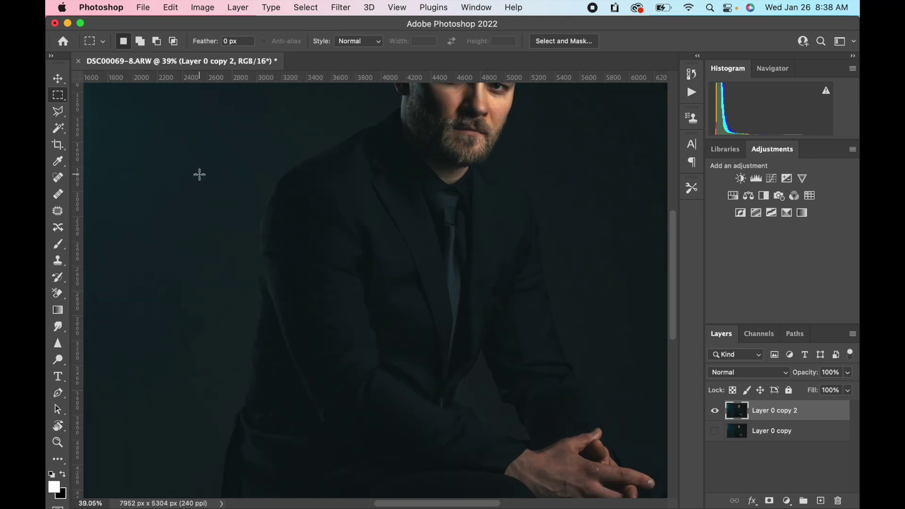
pyautogui.scroll(5, 321, 328)
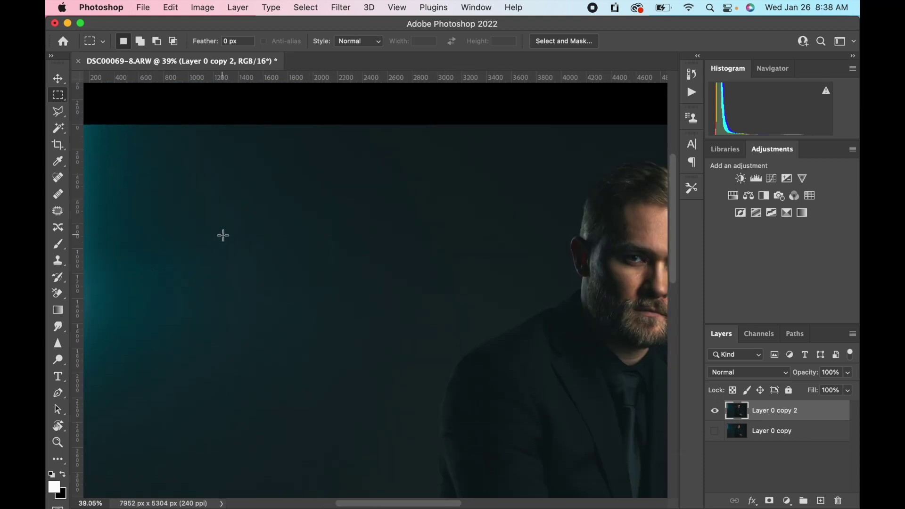
pyautogui.scroll(-3, 222, 234)
pyautogui.scroll(-1, 223, 236)
pyautogui.scroll(-5, 222, 235)
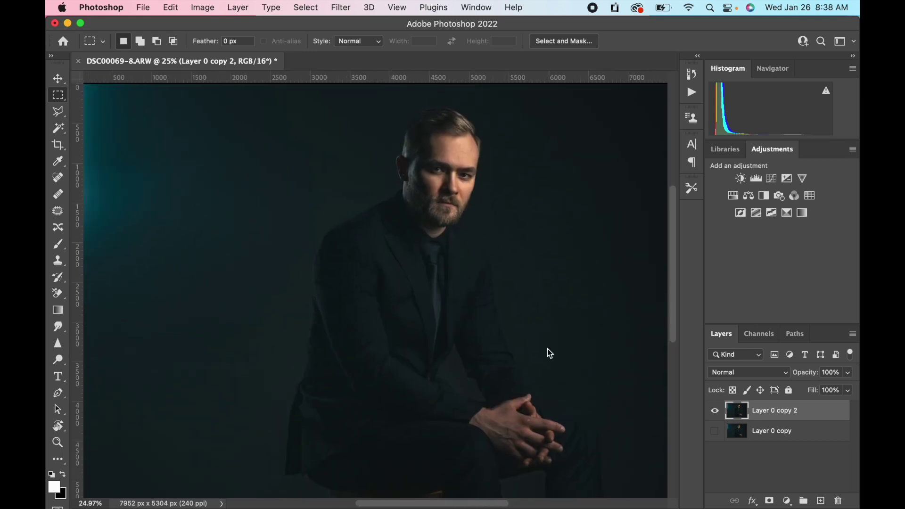
# Step: Launch Retouch4me Clean Backdrop and erase the right-shoulder stripe from its mask with a size-100 eraser
pyautogui.press('ctrl+super+f')
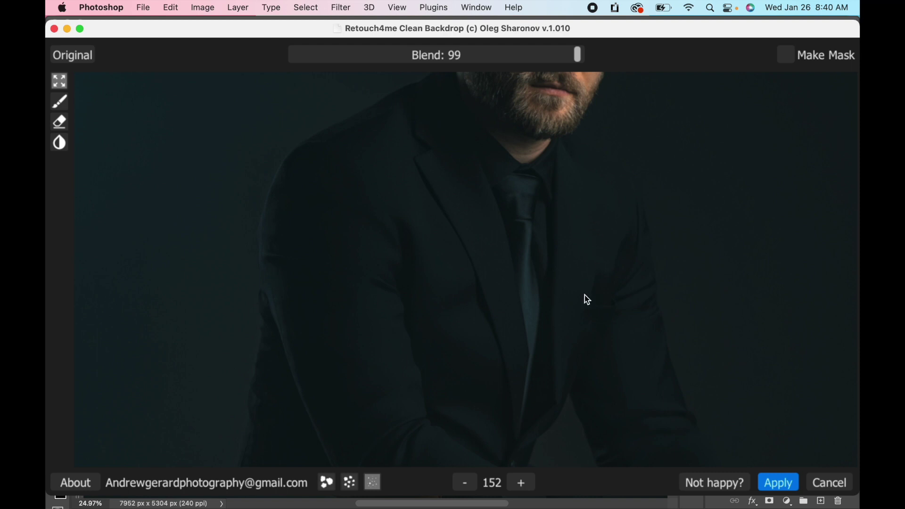
pyautogui.click(79, 58)
pyautogui.click(61, 122)
pyautogui.moveTo(59, 187); pyautogui.dragTo(59, 140)
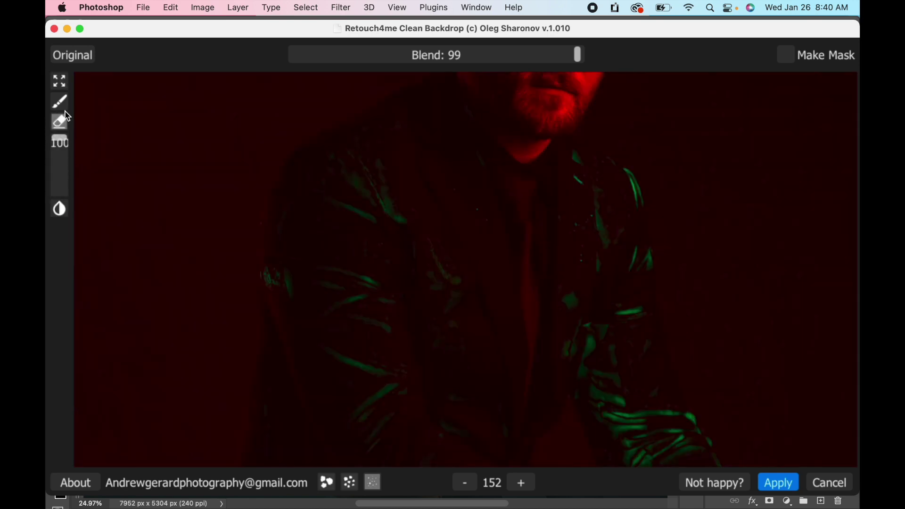
pyautogui.moveTo(642, 187)
pyautogui.mouseDown()
pyautogui.moveTo(626, 162)
pyautogui.moveTo(635, 203)
pyautogui.moveTo(597, 208)
pyautogui.moveTo(576, 340)
pyautogui.mouseUp()
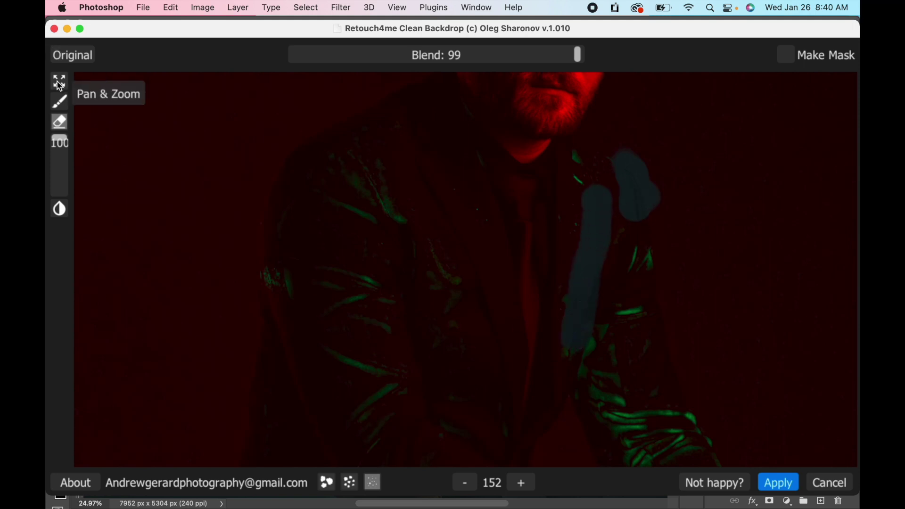
pyautogui.click(72, 57)
pyautogui.click(71, 57)
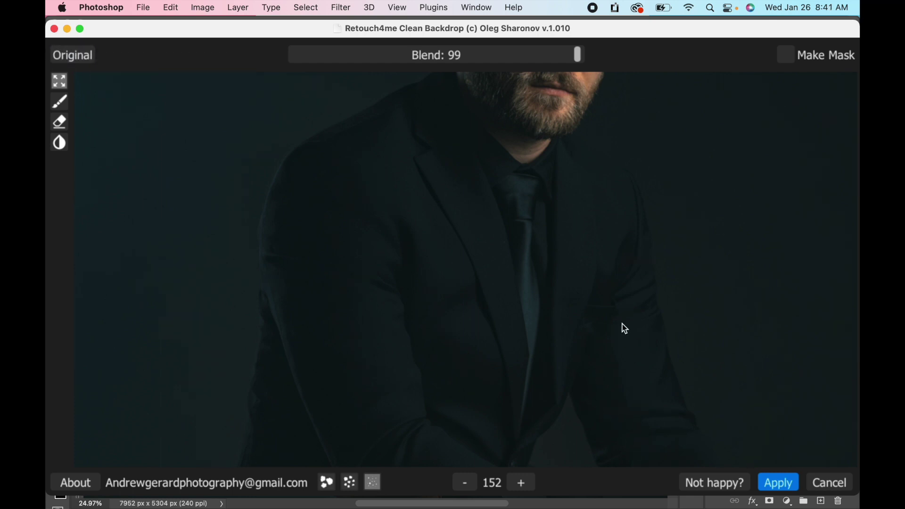
# Step: Compare the Clean Backdrop preview at Blend 50 and 100 against the original
pyautogui.click(78, 59)
pyautogui.moveTo(578, 55); pyautogui.dragTo(458, 56)
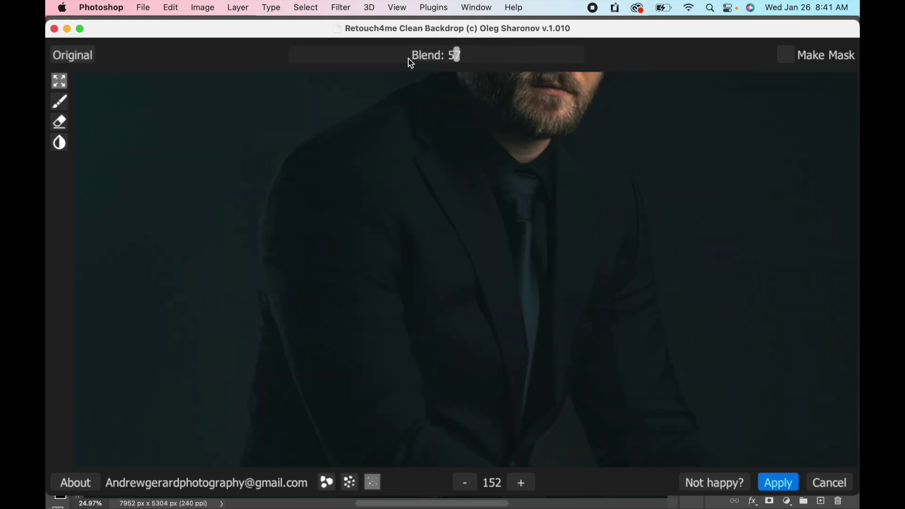
pyautogui.click(73, 55)
pyautogui.moveTo(454, 54); pyautogui.dragTo(628, 66)
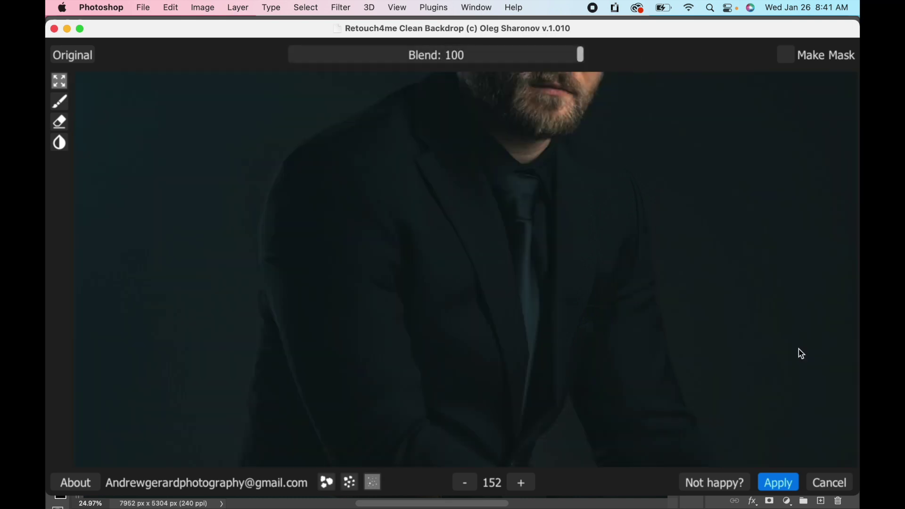
# Step: Check the clasped hands against the original, then apply the cleanup at Blend 88
pyautogui.moveTo(505, 375); pyautogui.dragTo(524, 264)
pyautogui.click(85, 54)
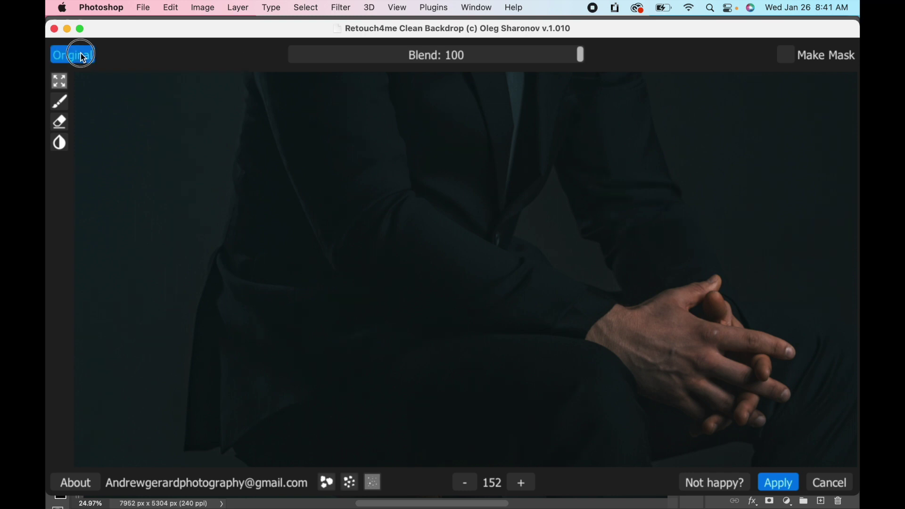
pyautogui.click(83, 57)
pyautogui.moveTo(537, 358); pyautogui.dragTo(534, 195)
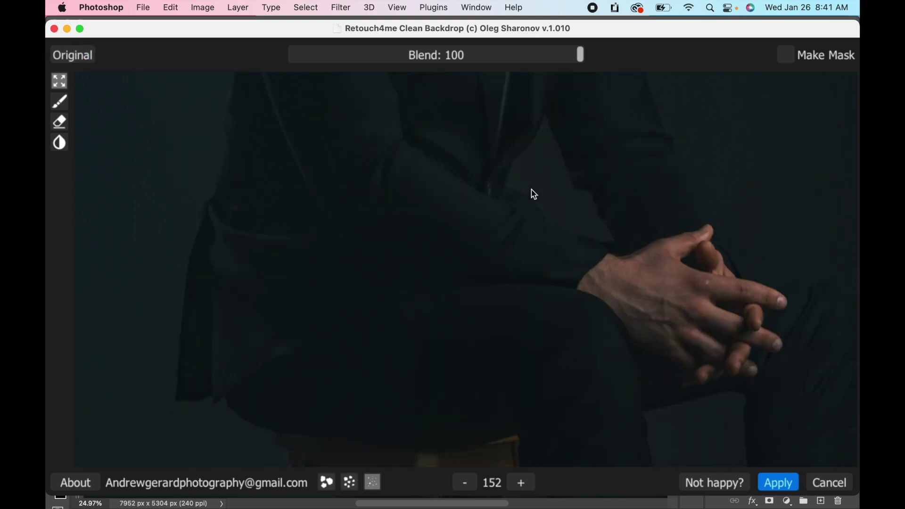
pyautogui.click(71, 54)
pyautogui.click(70, 55)
pyautogui.moveTo(581, 55); pyautogui.dragTo(546, 55)
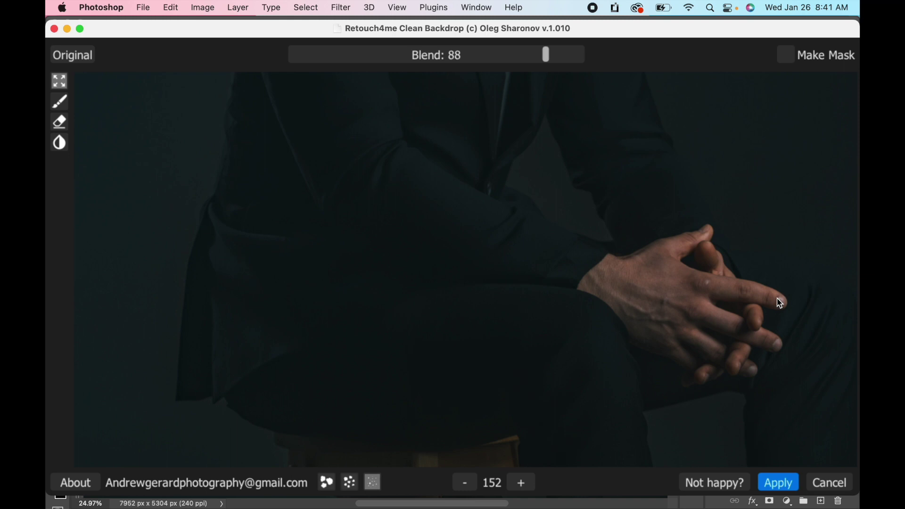
pyautogui.click(787, 481)
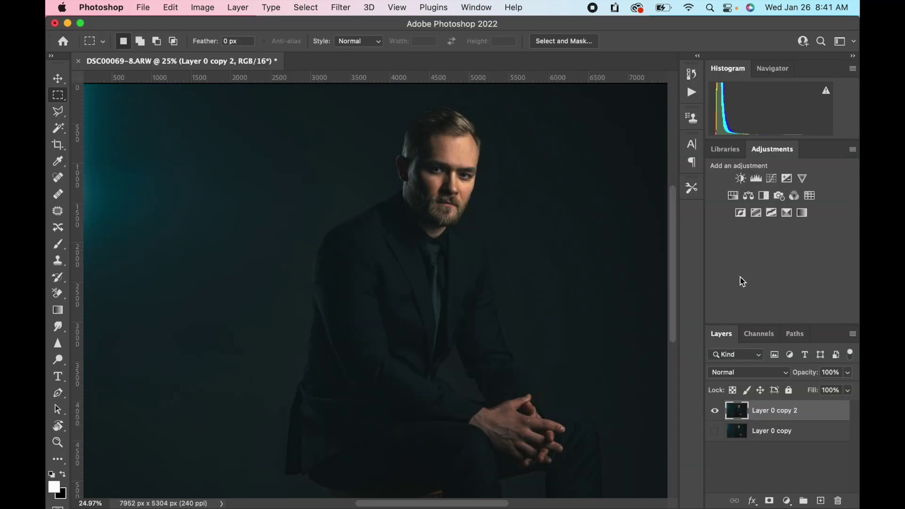
# Step: Select the Move tool, fit the portrait on screen, and bring up the Filter menu
pyautogui.press('v')
pyautogui.scroll(-2, 640, 218)
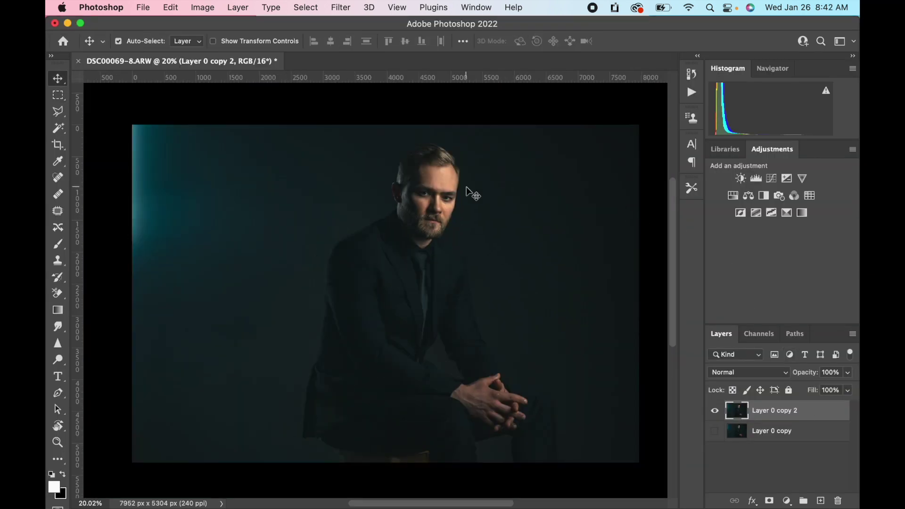
pyautogui.scroll(1, 467, 189)
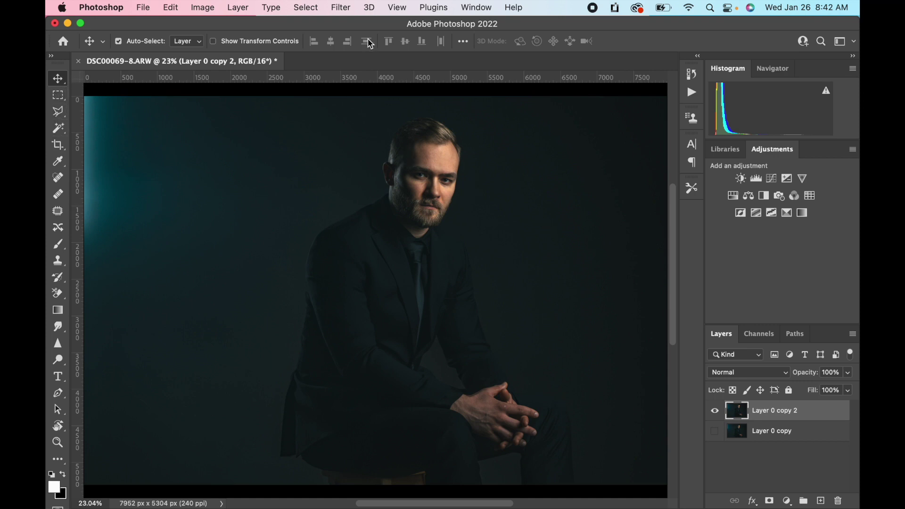
pyautogui.click(341, 8)
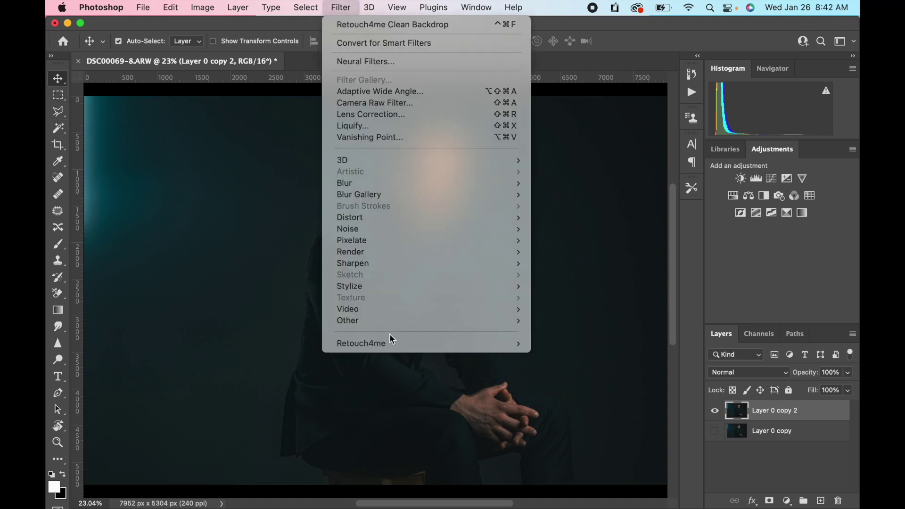
# Step: Open Retouch4me Dodge Burn, set Blend to 200, and compare with the original
pyautogui.moveTo(395, 348)
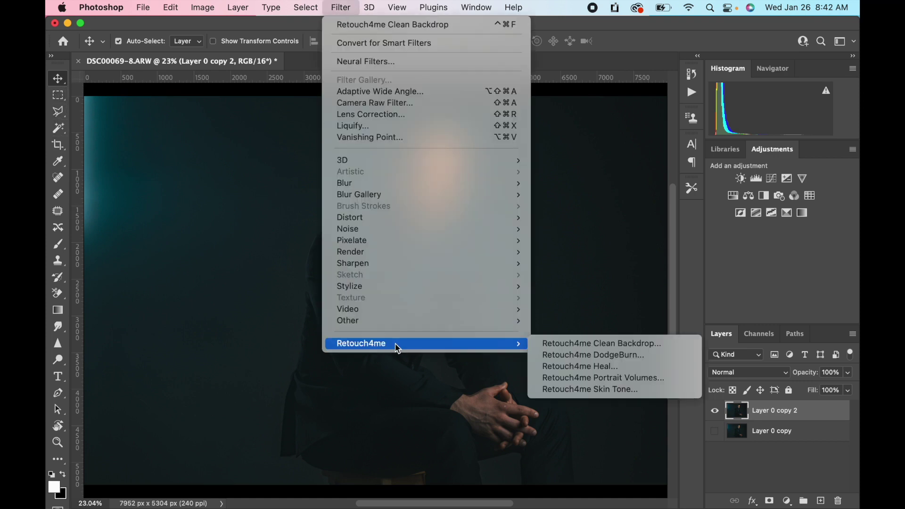
pyautogui.click(607, 359)
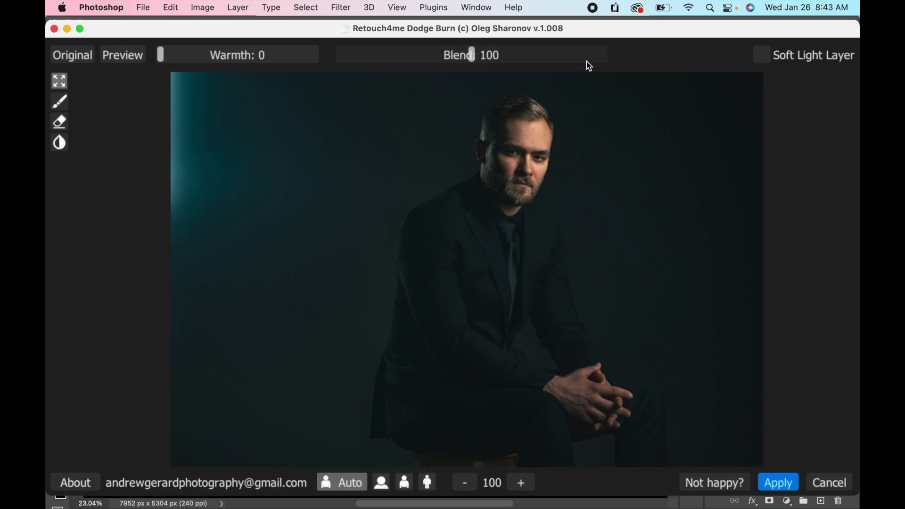
pyautogui.click(603, 56)
pyautogui.click(604, 56)
pyautogui.click(73, 56)
# Step: Zoom the Dodge Burn preview to 200 on the face and compare it repeatedly with the original
pyautogui.click(521, 483)
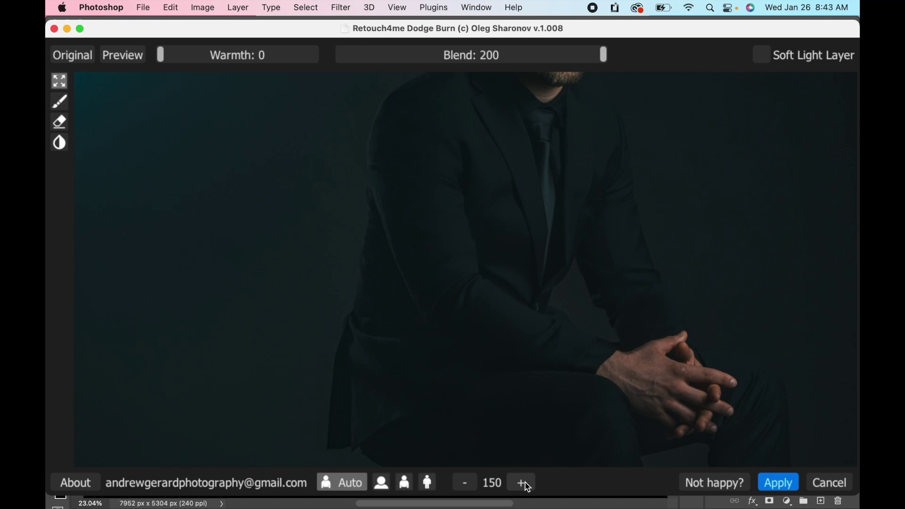
pyautogui.click(521, 483)
pyautogui.scroll(10, 632, 159)
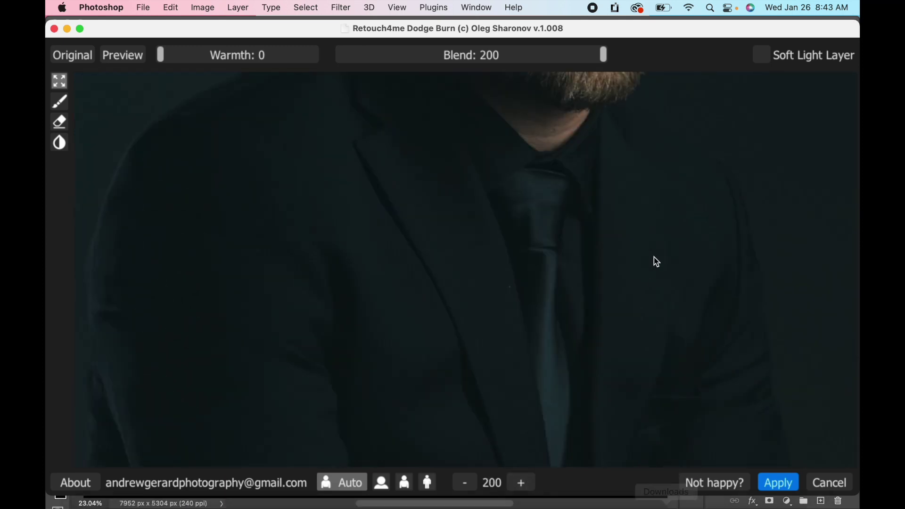
pyautogui.moveTo(701, 127); pyautogui.dragTo(606, 245)
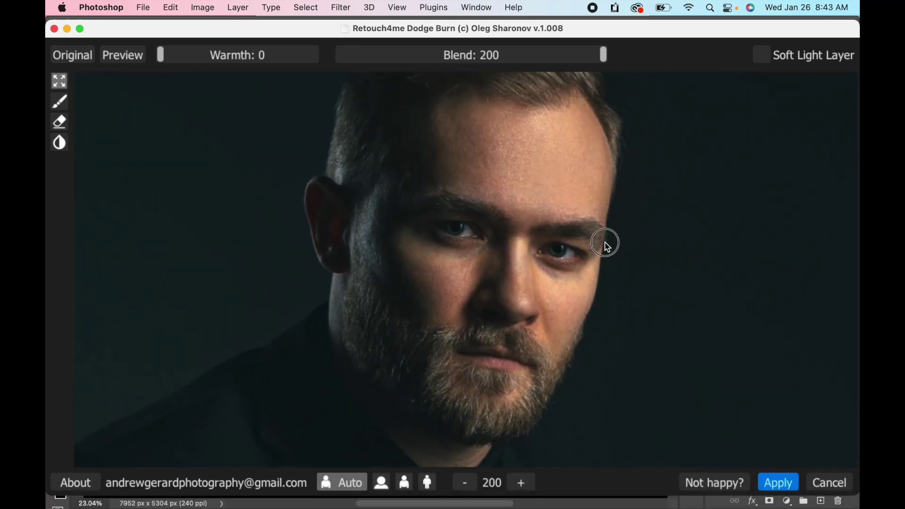
pyautogui.click(81, 59)
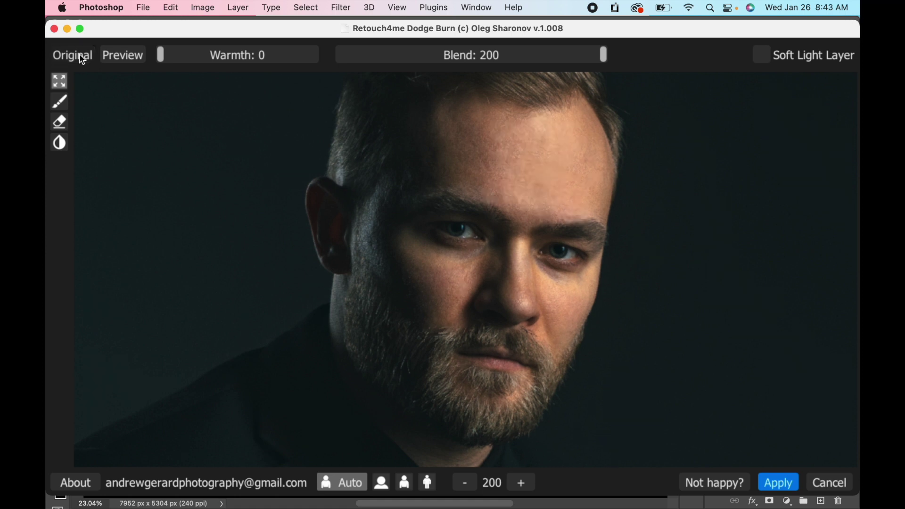
pyautogui.click(81, 58)
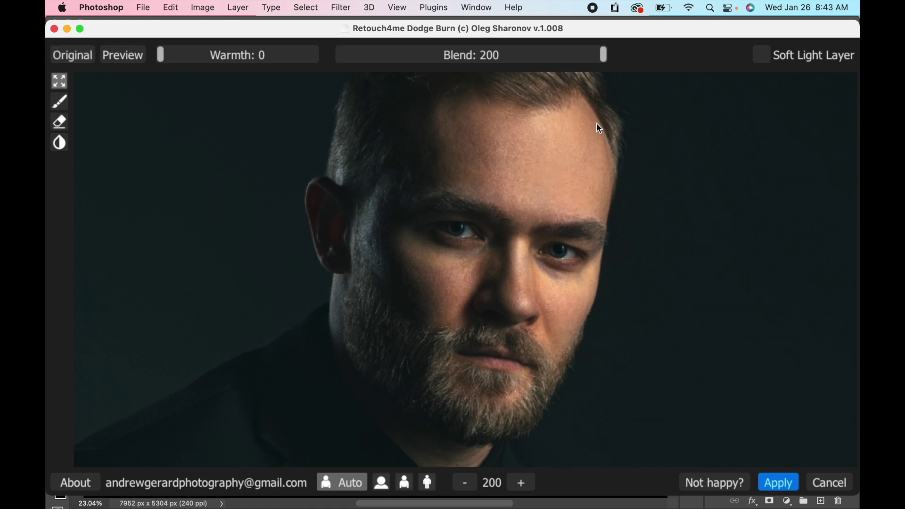
pyautogui.click(82, 58)
pyautogui.click(82, 58)
pyautogui.click(82, 58)
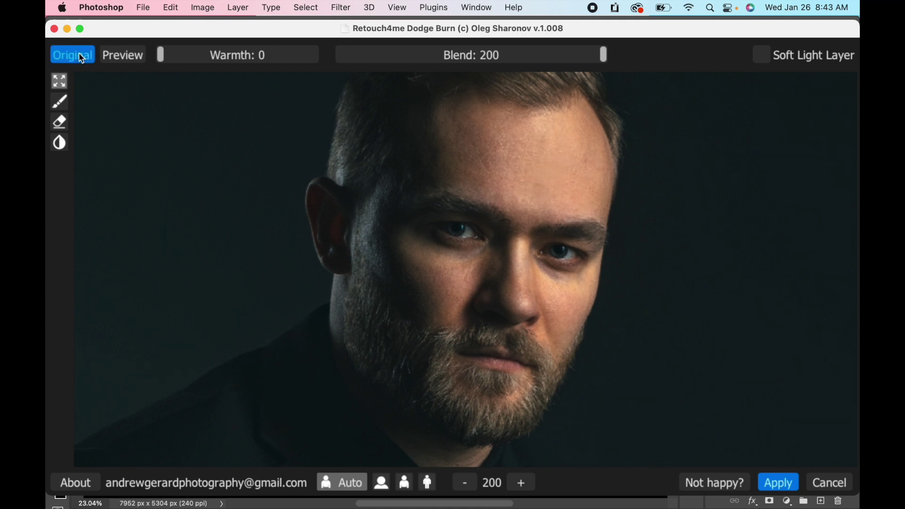
pyautogui.click(81, 58)
pyautogui.click(81, 58)
pyautogui.click(82, 58)
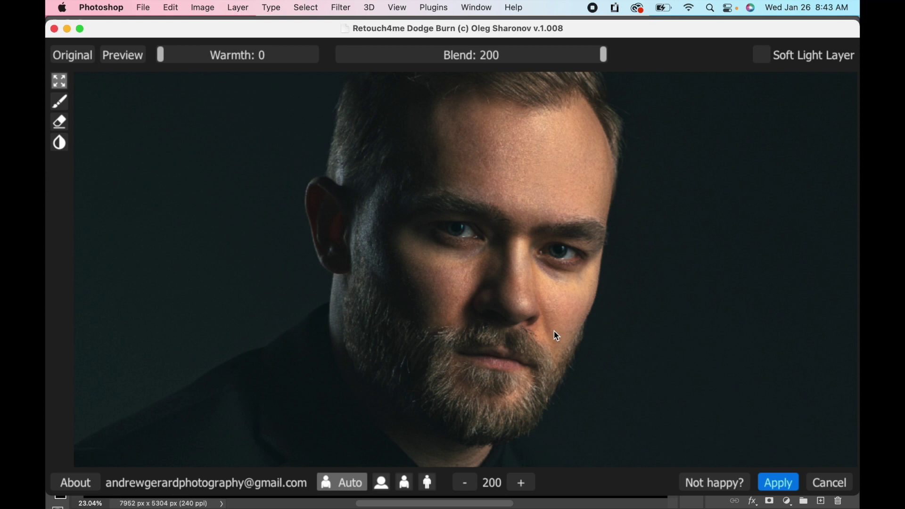
pyautogui.click(87, 55)
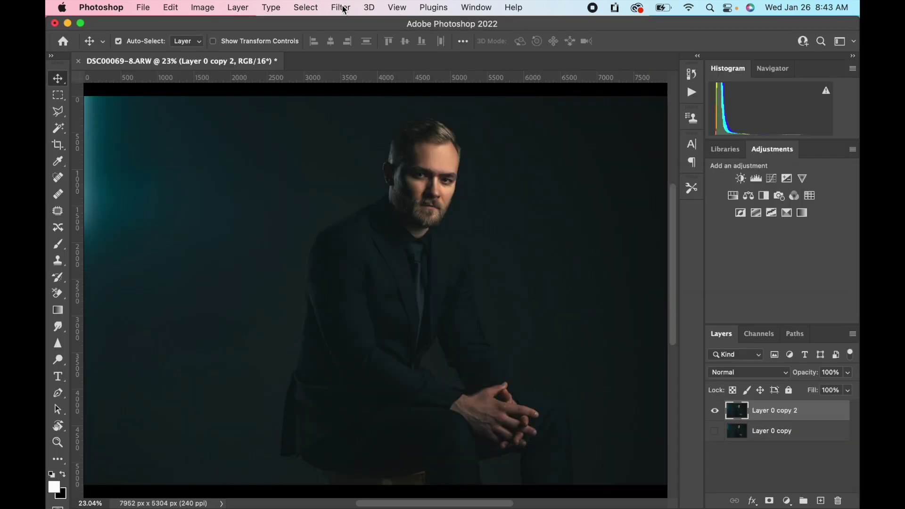
# Step: Run Retouch4me Skin Tone, preview it at 150 and compare against the original
pyautogui.click(342, 8)
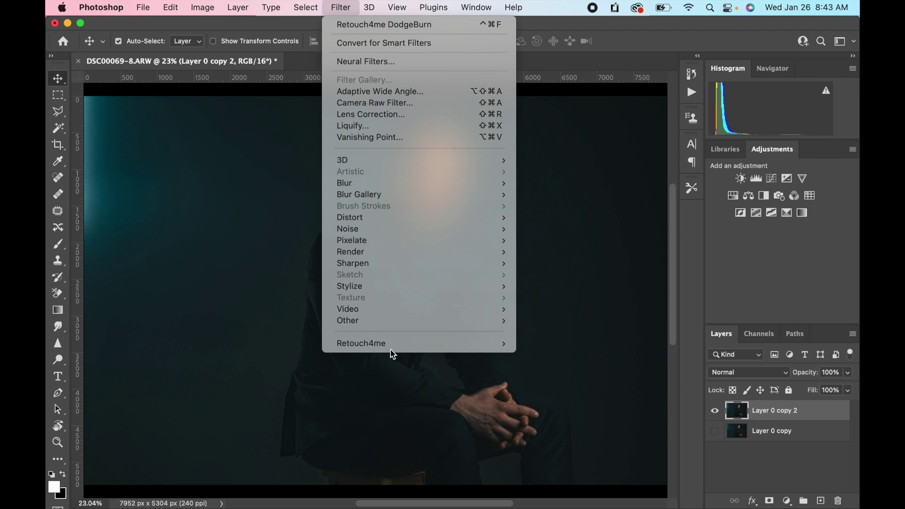
pyautogui.moveTo(398, 349)
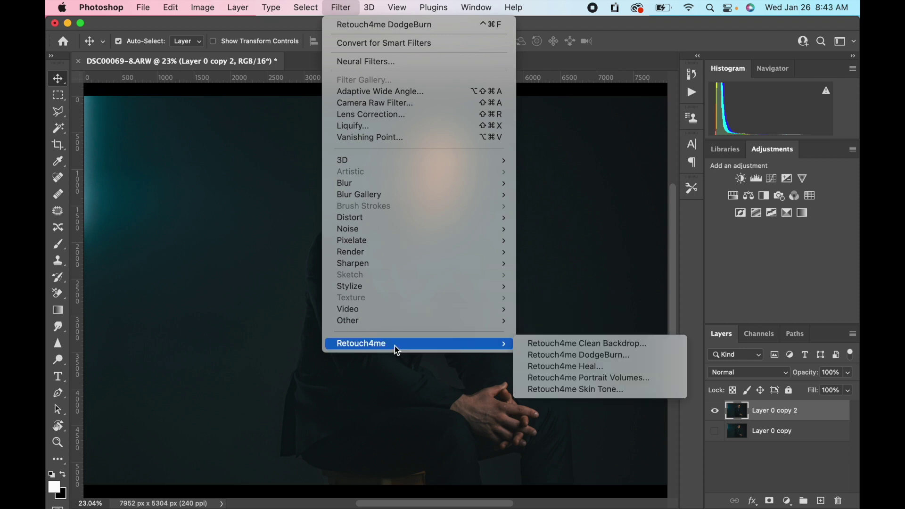
pyautogui.click(619, 392)
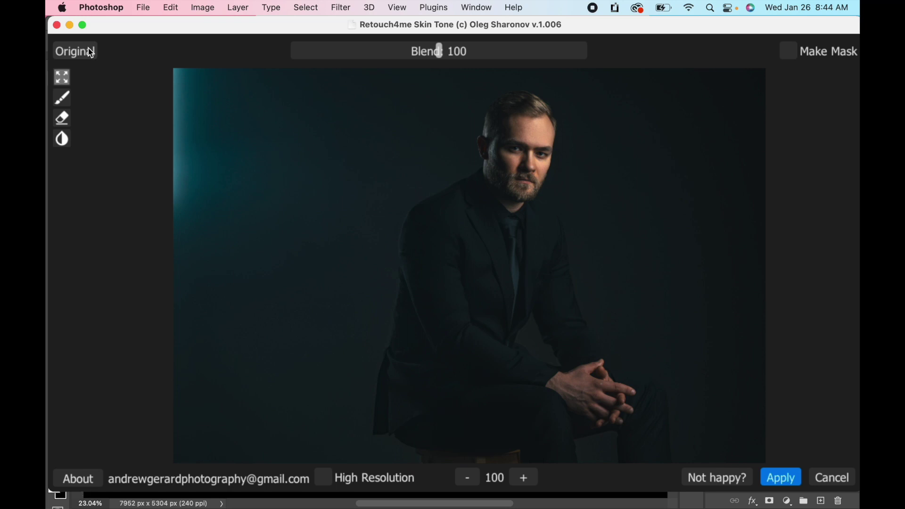
pyautogui.click(523, 478)
pyautogui.scroll(10, 541, 267)
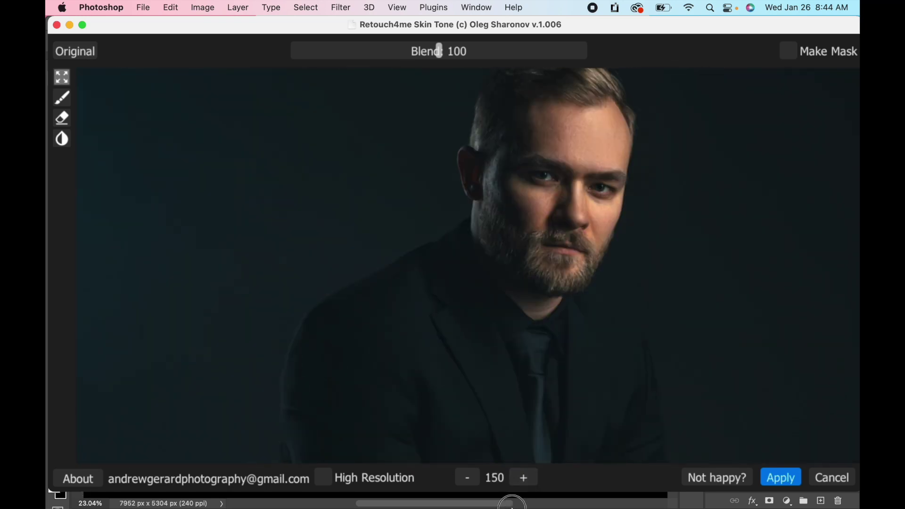
pyautogui.click(78, 51)
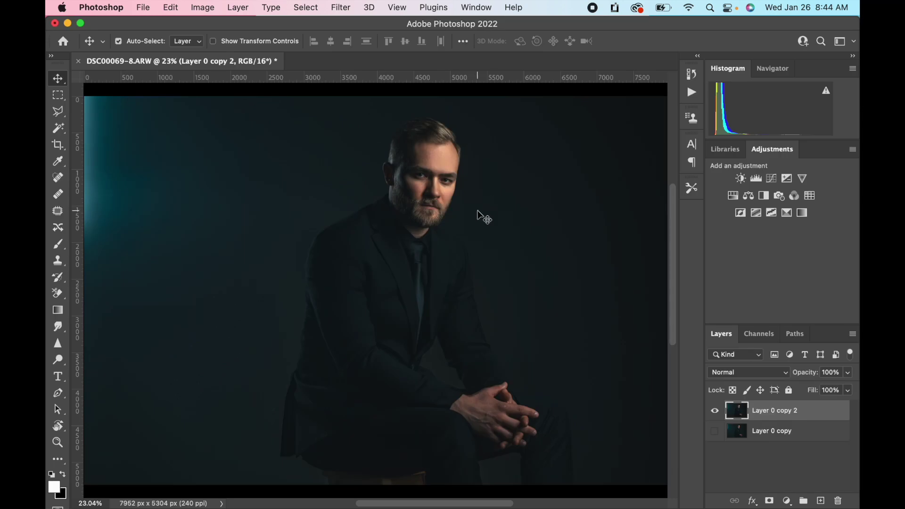
# Step: Apply Retouch4me Portrait Volumes to the portrait at Blend 97
pyautogui.moveTo(365, 24); pyautogui.dragTo(367, 24)
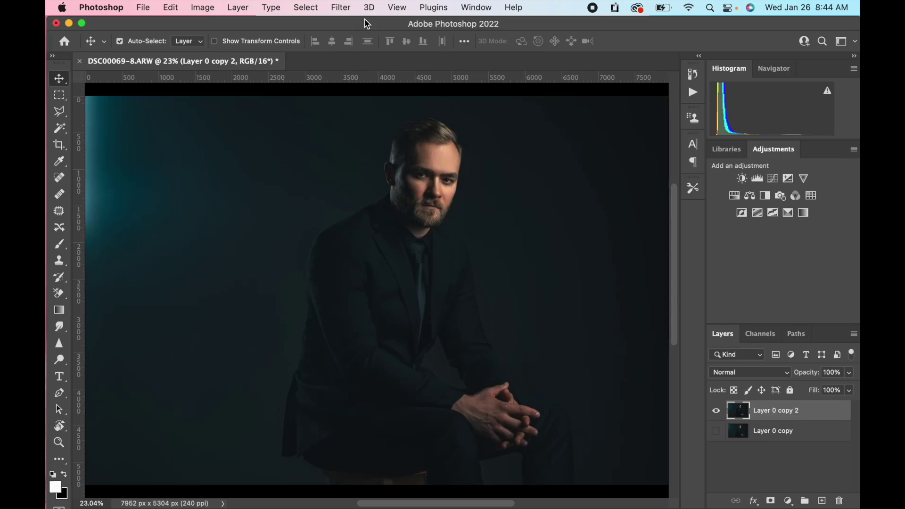
pyautogui.click(347, 7)
pyautogui.moveTo(383, 343)
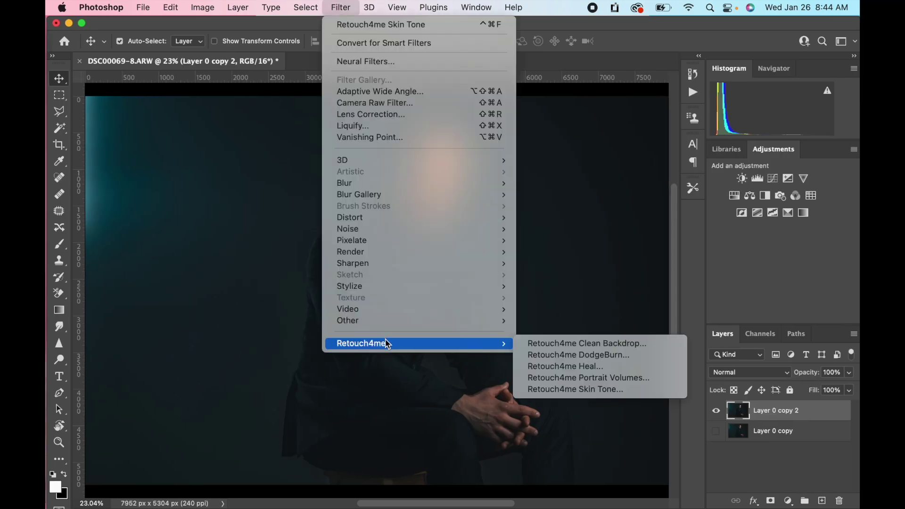
pyautogui.click(573, 383)
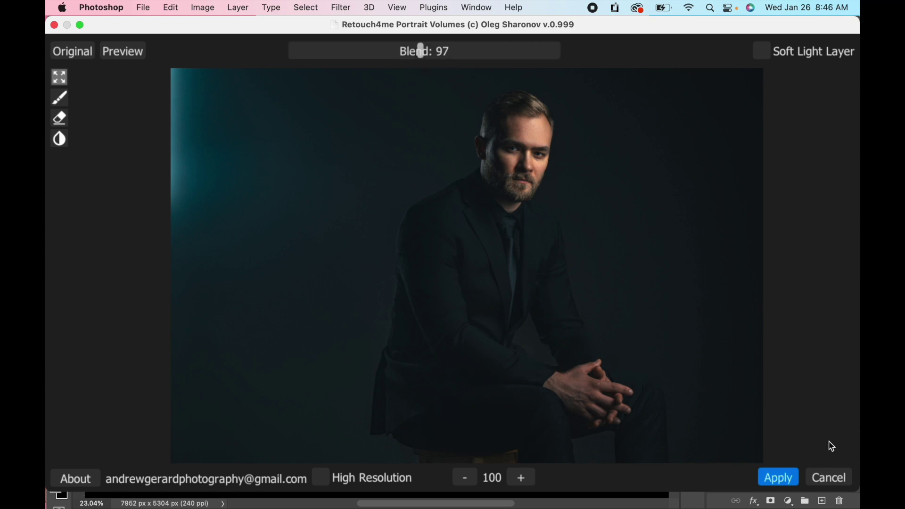
pyautogui.click(788, 476)
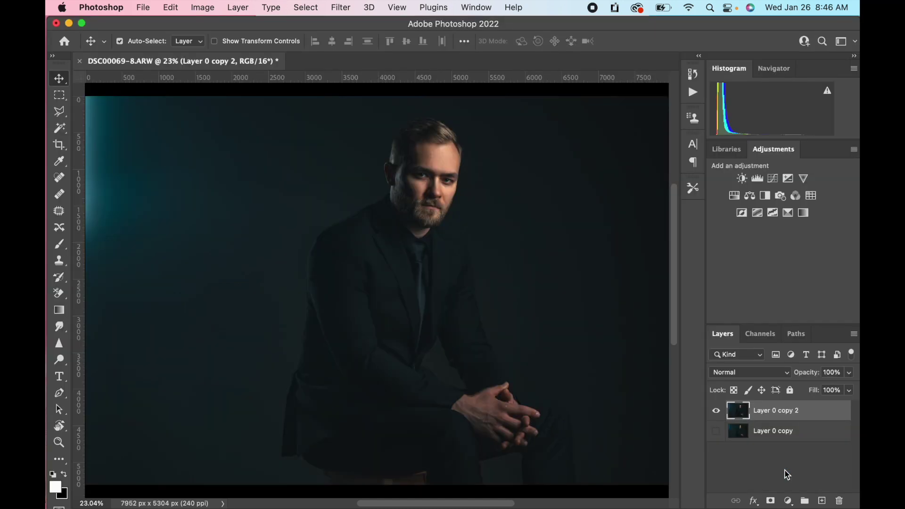
# Step: Show Layer 0 copy and toggle Layer 0 copy 2 to compare before and after
pyautogui.click(716, 431)
pyautogui.click(717, 411)
pyautogui.click(717, 411)
pyautogui.scroll(5, 428, 163)
pyautogui.hscroll(2, 428, 164)
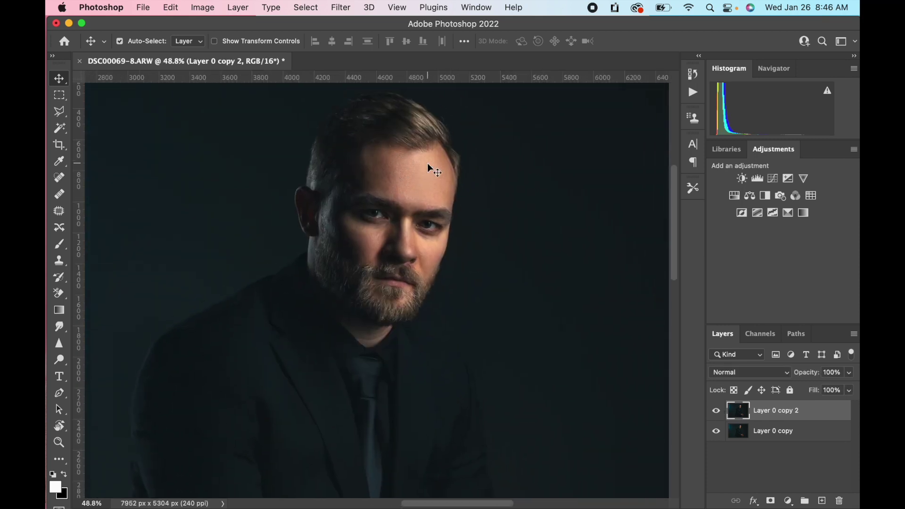
pyautogui.click(717, 411)
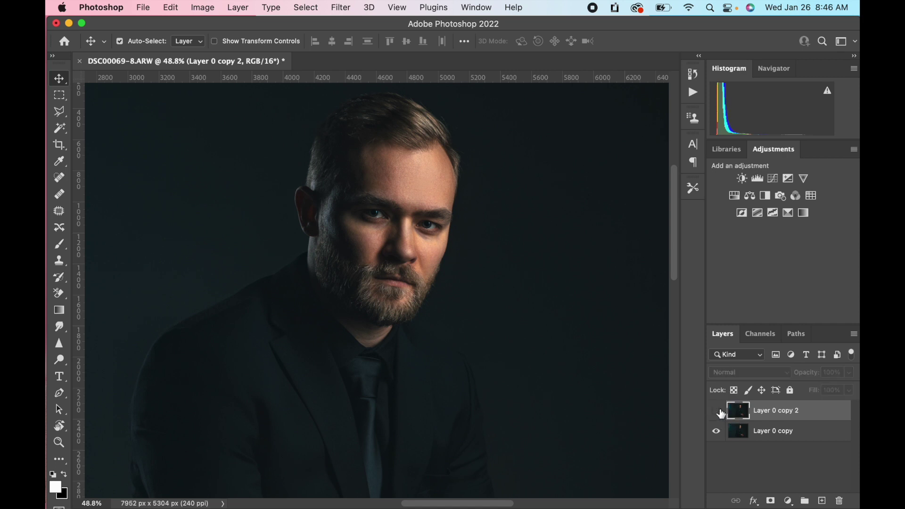
pyautogui.click(721, 413)
# Step: Compare the forehead by toggling Layer 0 copy 2, then fit the whole image on screen
pyautogui.scroll(5, 382, 152)
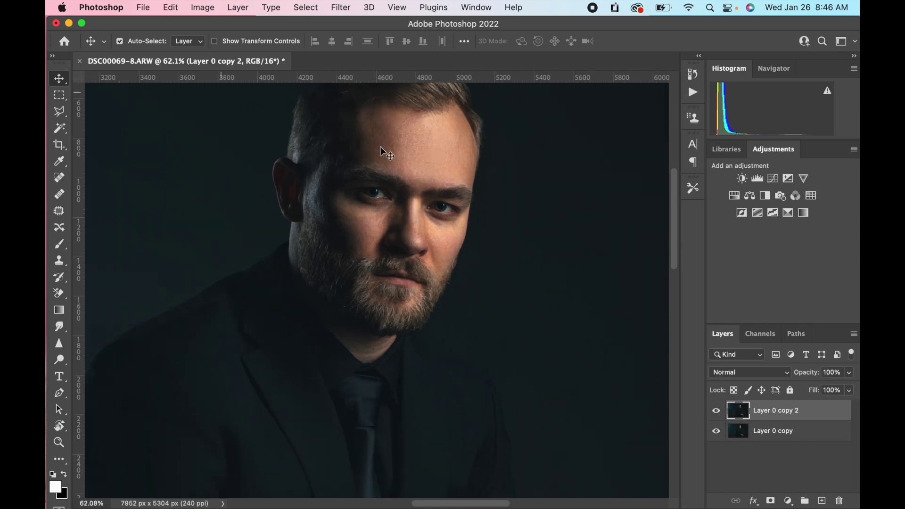
pyautogui.scroll(3, 386, 154)
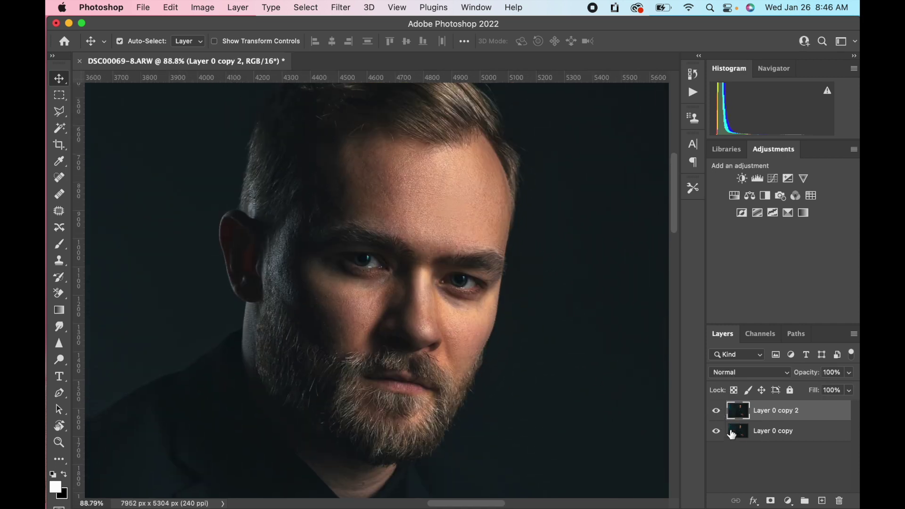
pyautogui.click(717, 412)
pyautogui.click(718, 413)
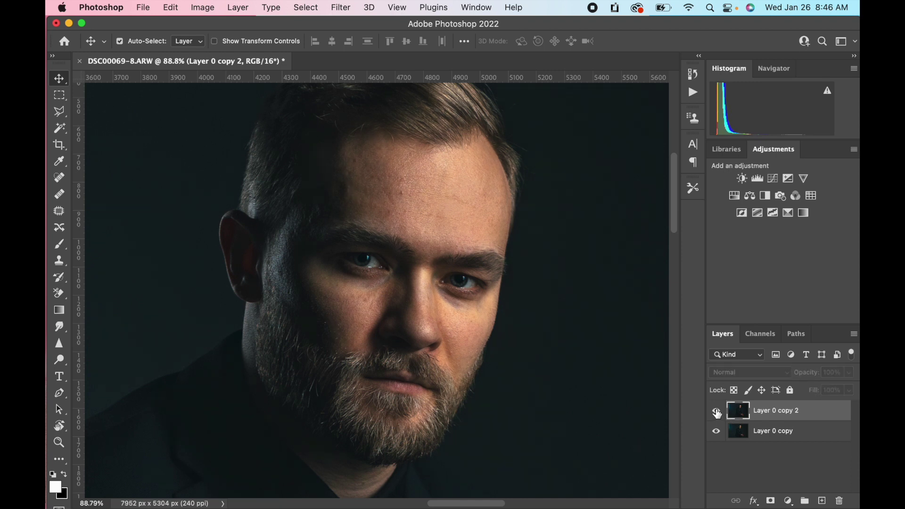
pyautogui.click(717, 412)
pyautogui.click(717, 412)
pyautogui.click(716, 412)
pyautogui.press('super+0')
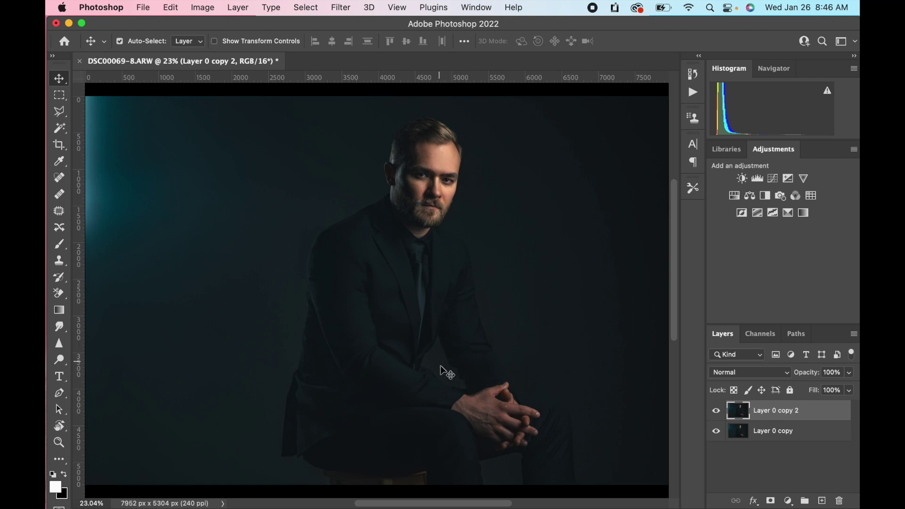
# Step: In Liquify, push the back behind the head with Forward Warp and set brush size 215
pyautogui.press('super+shift+x')
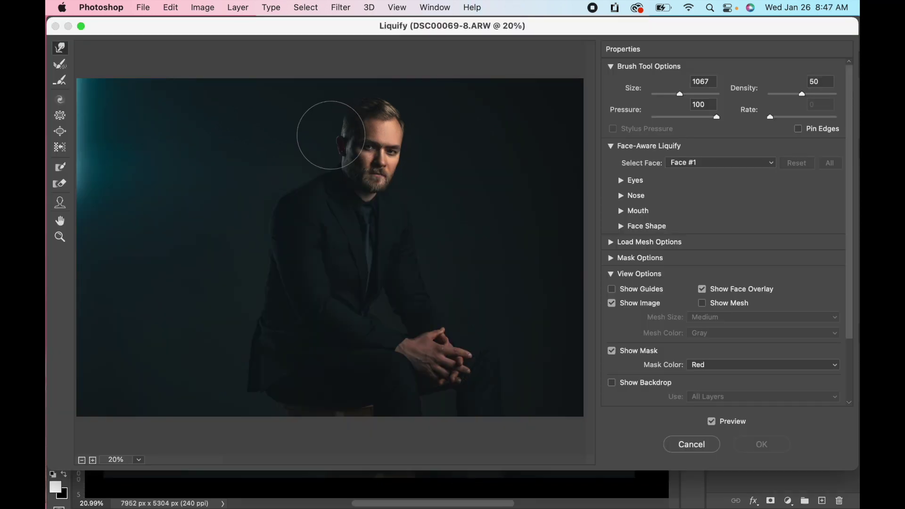
pyautogui.moveTo(303, 151); pyautogui.dragTo(315, 161)
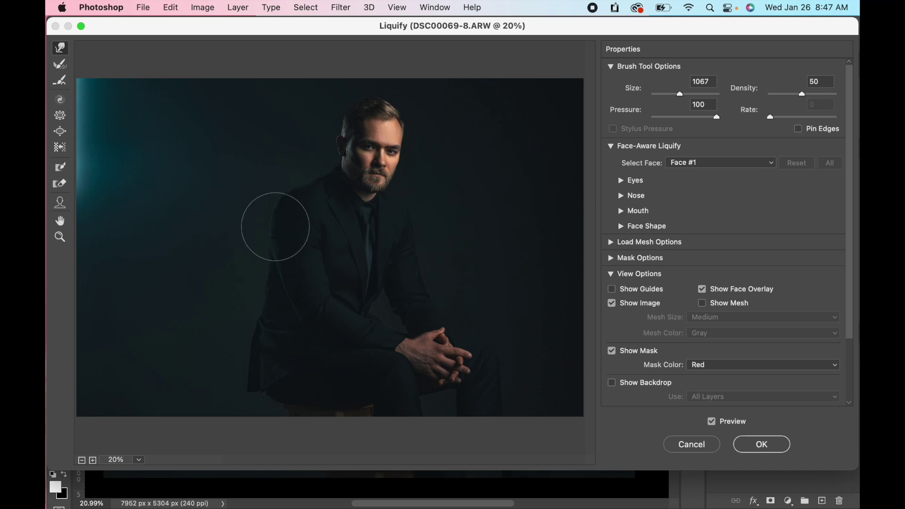
pyautogui.press('super+equal')
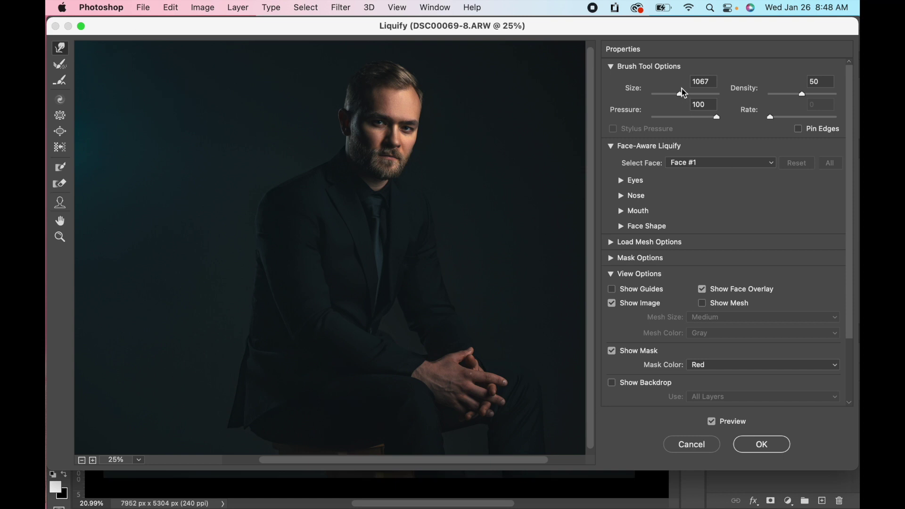
pyautogui.moveTo(684, 92); pyautogui.dragTo(672, 99)
# Step: At 50% zoom, warp the arm above the hands with brush sizes 378 and 189, and commit Liquify
pyautogui.press('super+equal')
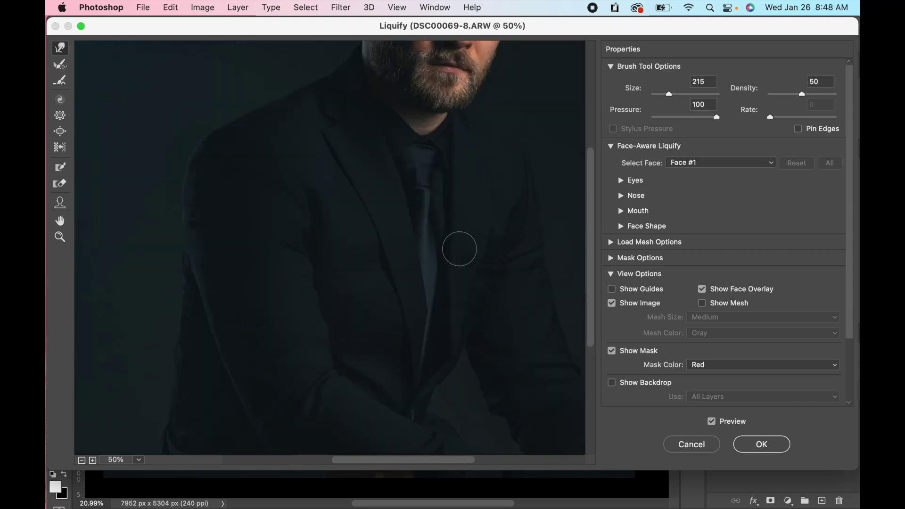
pyautogui.scroll(-8, 460, 249)
pyautogui.hscroll(5, 460, 249)
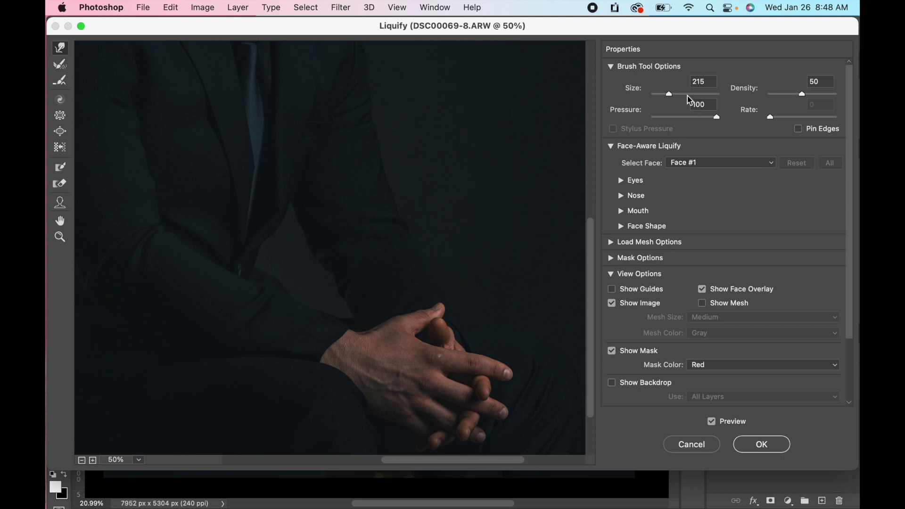
pyautogui.moveTo(669, 94); pyautogui.dragTo(672, 93)
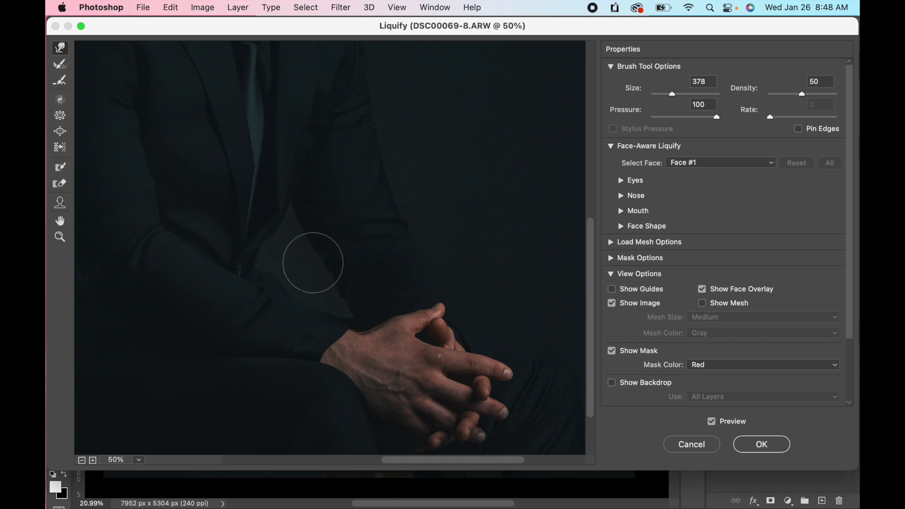
pyautogui.moveTo(672, 94); pyautogui.dragTo(668, 93)
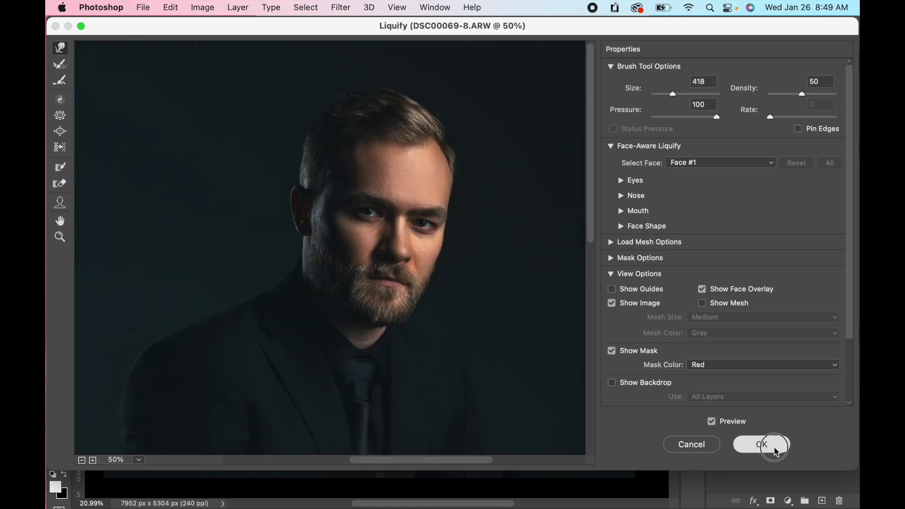
pyautogui.click(775, 447)
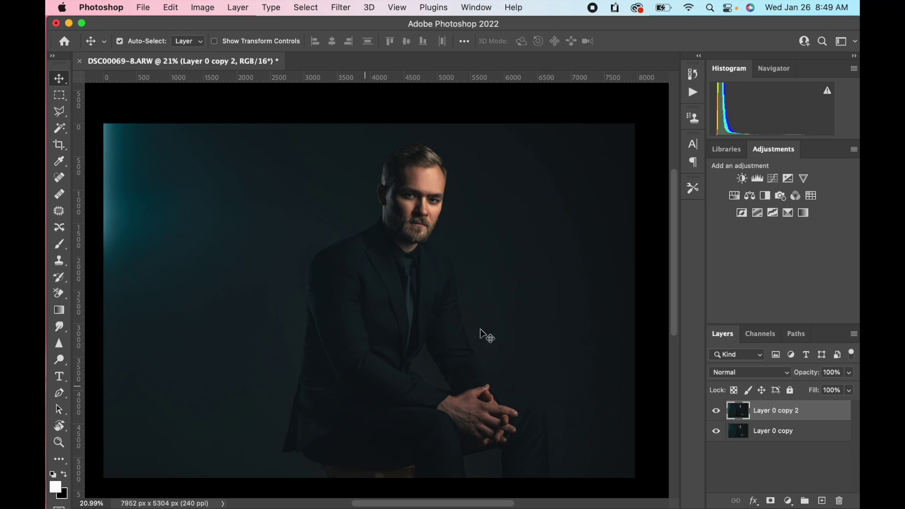
pyautogui.click(716, 411)
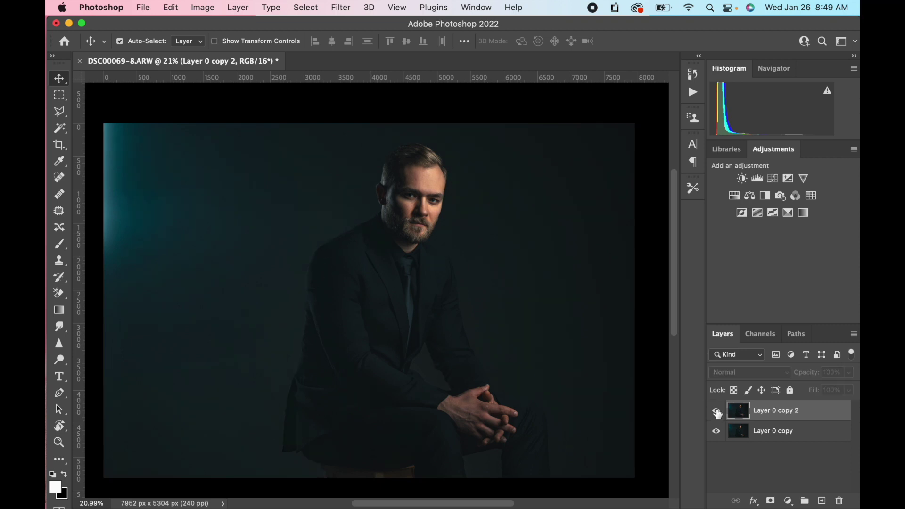
pyautogui.click(716, 412)
pyautogui.scroll(3, 410, 447)
pyautogui.scroll(-2, 547, 323)
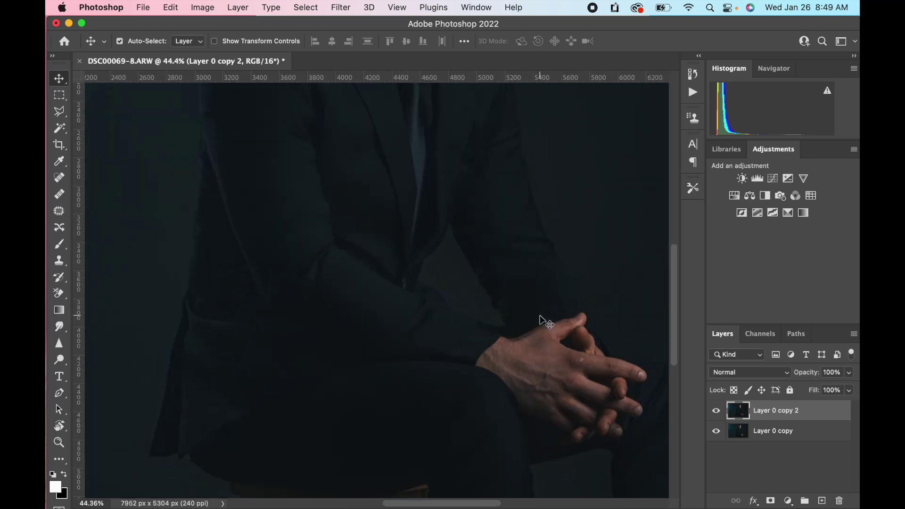
pyautogui.press('super+0')
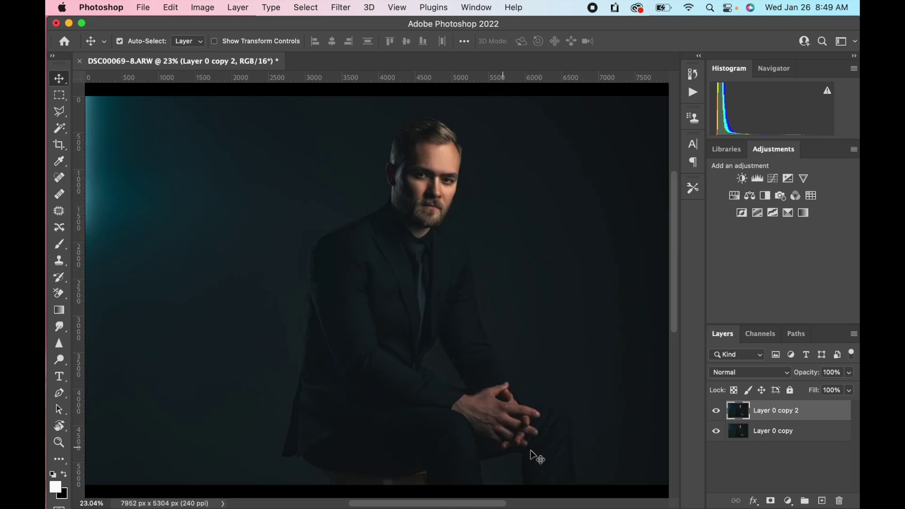